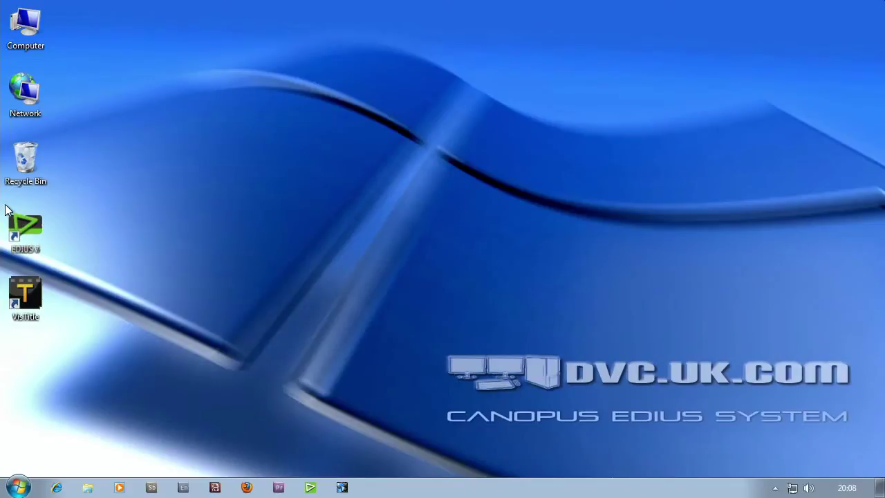
Check the drives in the Computer window, then launch EDIUS from its desktop shortcut.
double_click(26, 24)
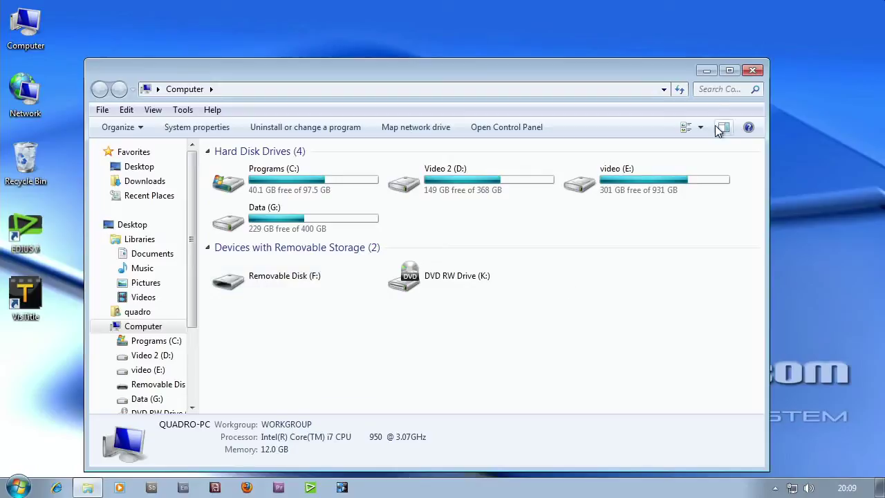
left_click(746, 72)
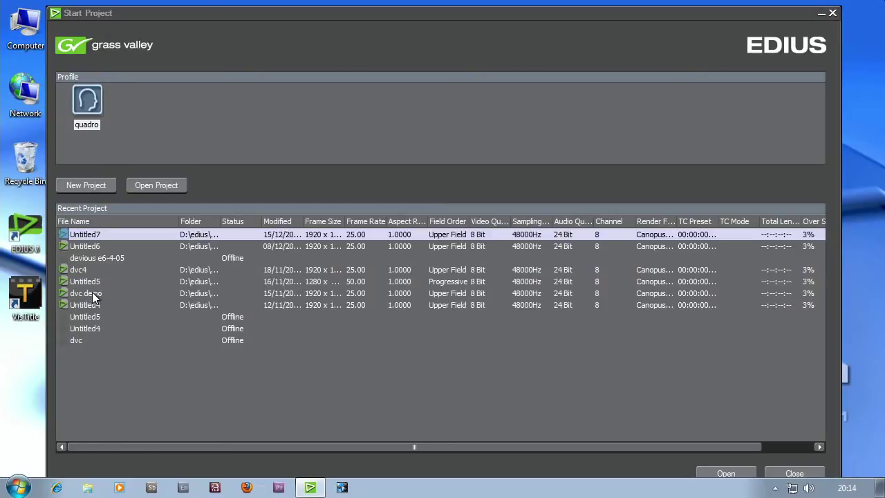
Start a new project (Untitled8, Full HD 1920x1080 50i) and select its Project name field.
left_click(85, 185)
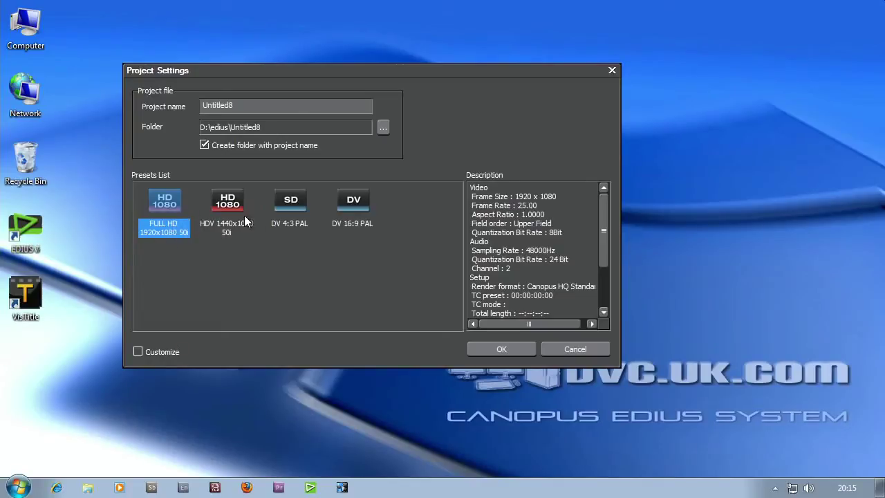
left_click(224, 105)
left_click(23, 20)
Check free space on drive D:, then create the FULL HD project named 'quick edit'.
double_click(23, 20)
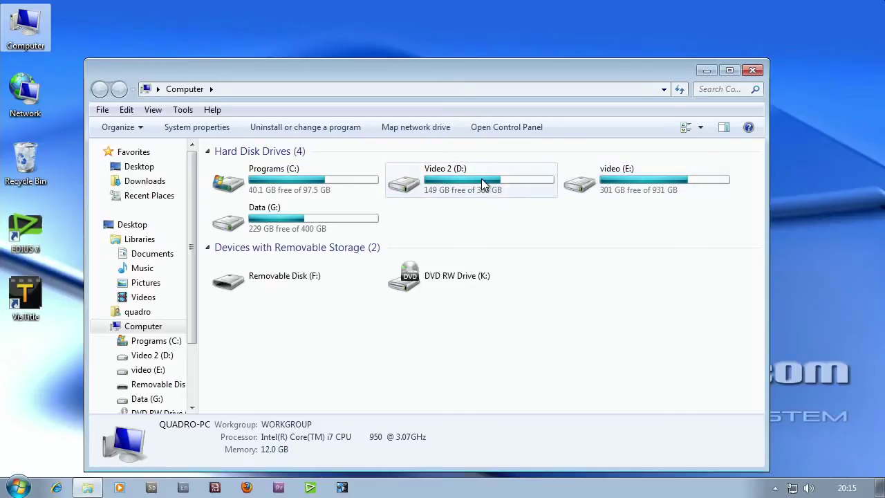
left_click(705, 71)
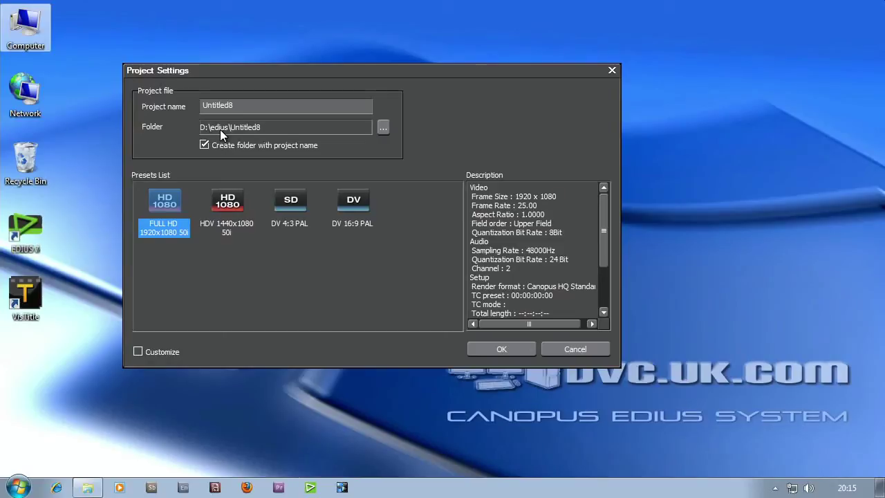
key("Tab")
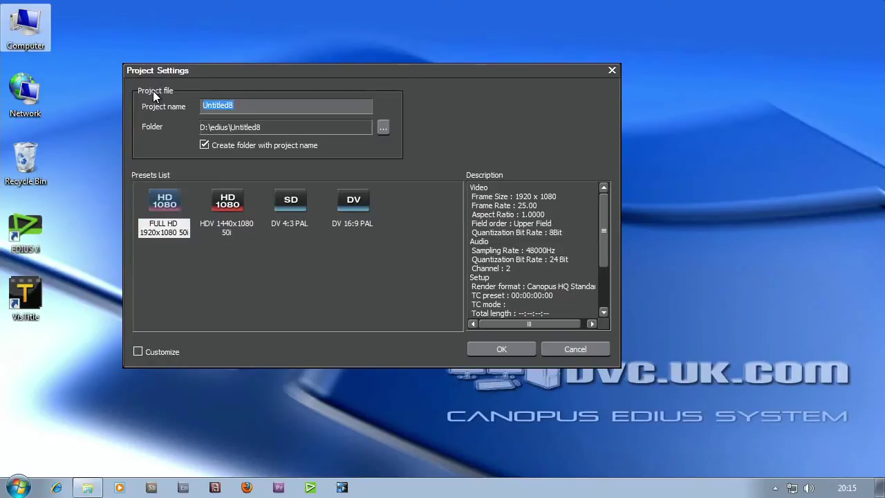
type("quick edit")
left_click(495, 347)
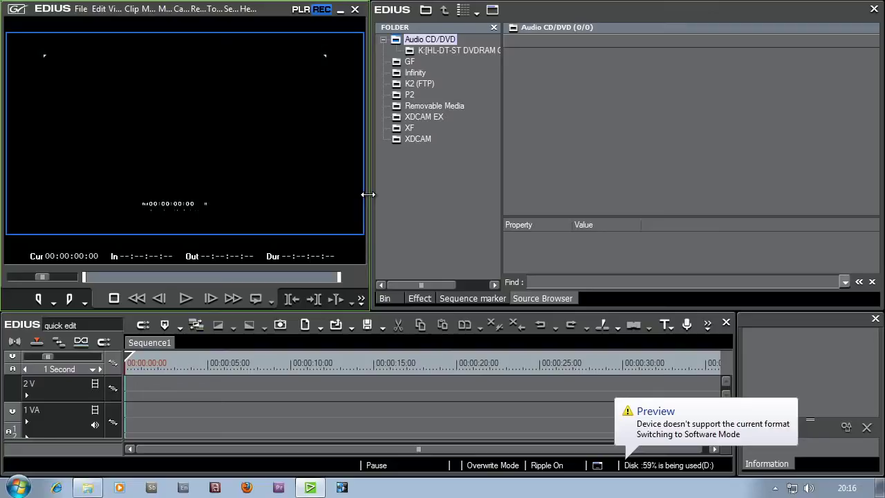
Drag the splitter between the player and bin right to enlarge the player monitor.
left_click_drag(368, 194, 450, 196)
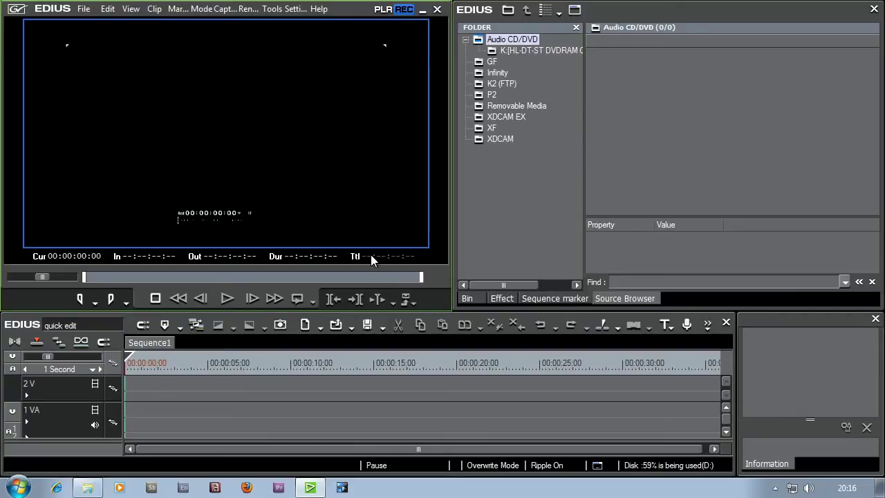
Restore the Normal window layout from View > Window Layout.
left_click(131, 9)
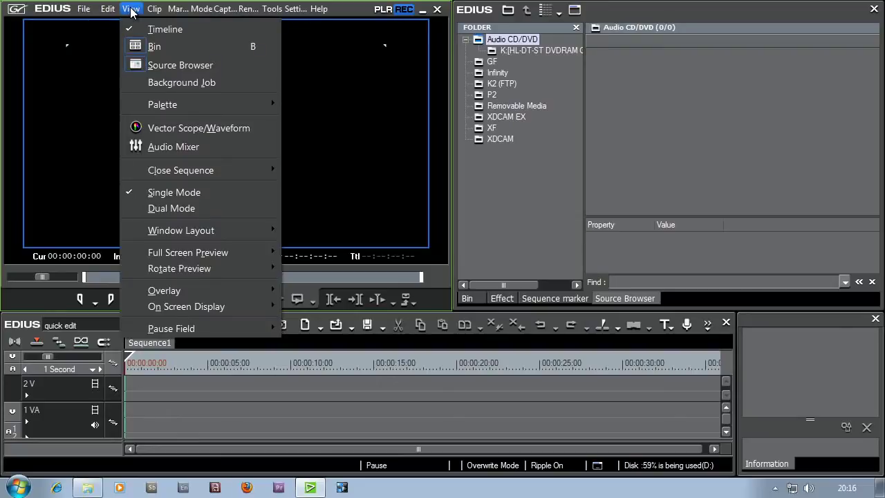
mouse_move(205, 235)
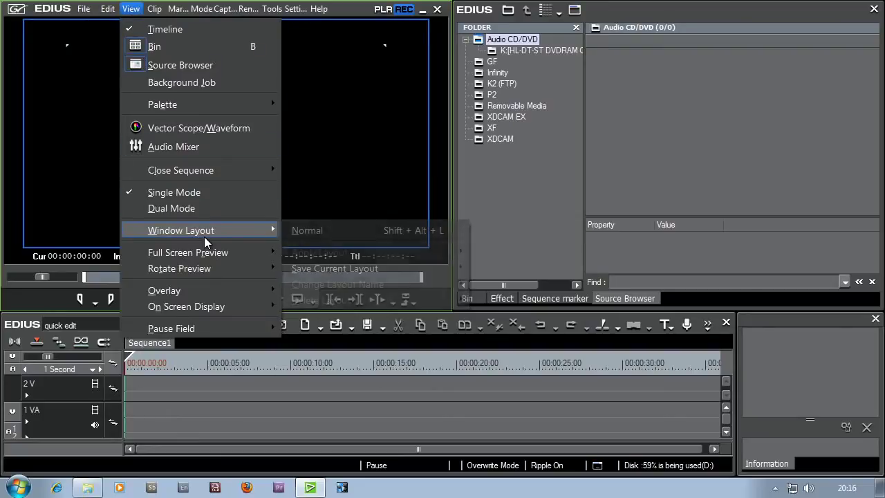
left_click(298, 235)
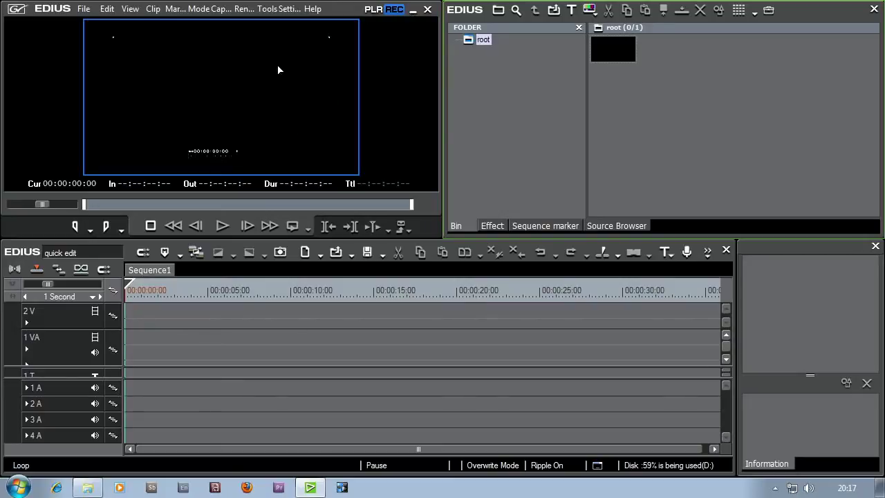
Toggle the monitor between PLR and REC, leaving it in player mode.
left_click(373, 9)
left_click(394, 9)
left_click(374, 9)
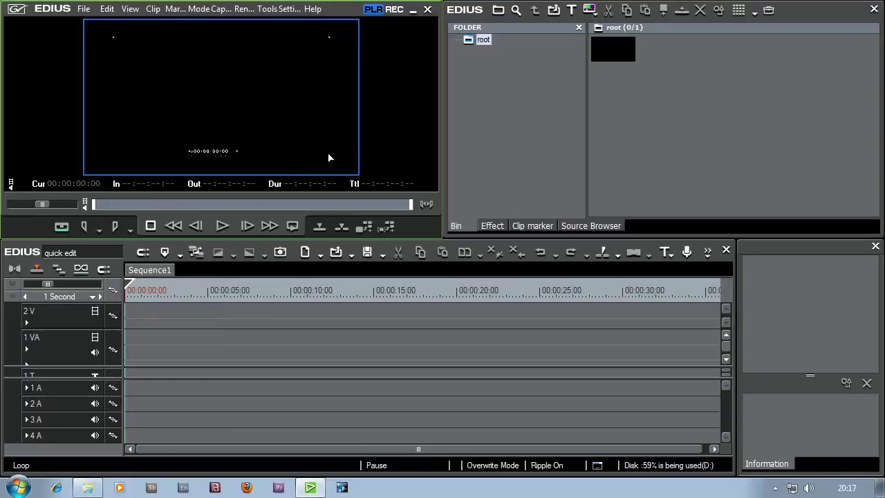
Try the Dual Mode player/recorder view, then switch back to Single Mode.
left_click(130, 9)
left_click(143, 204)
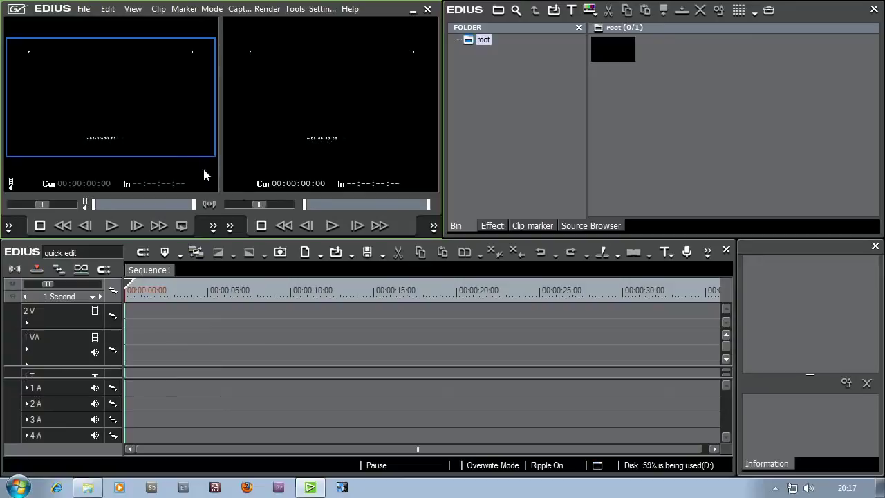
left_click(139, 9)
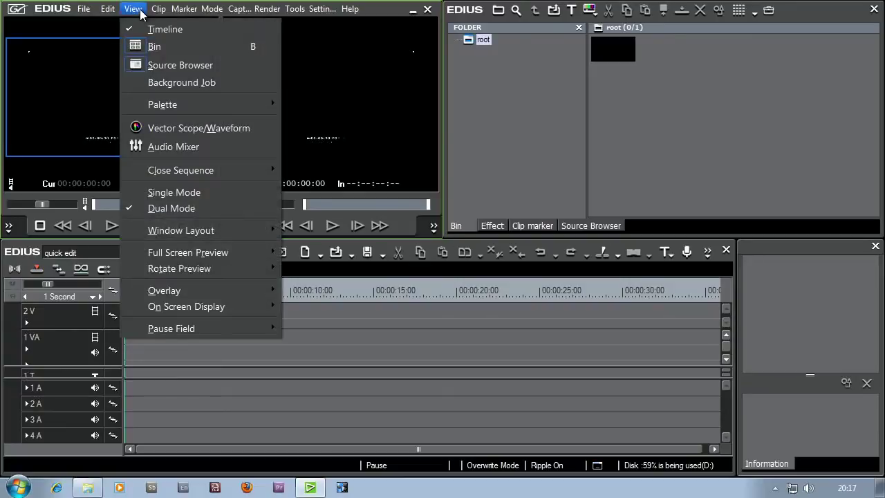
left_click(166, 191)
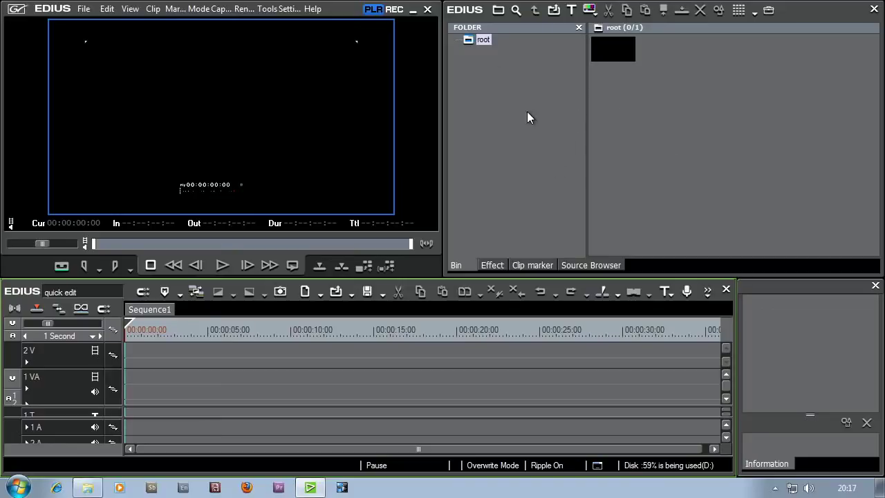
Look at the Effect and Clip marker palettes, then show the Source Browser with its devices.
left_click(492, 265)
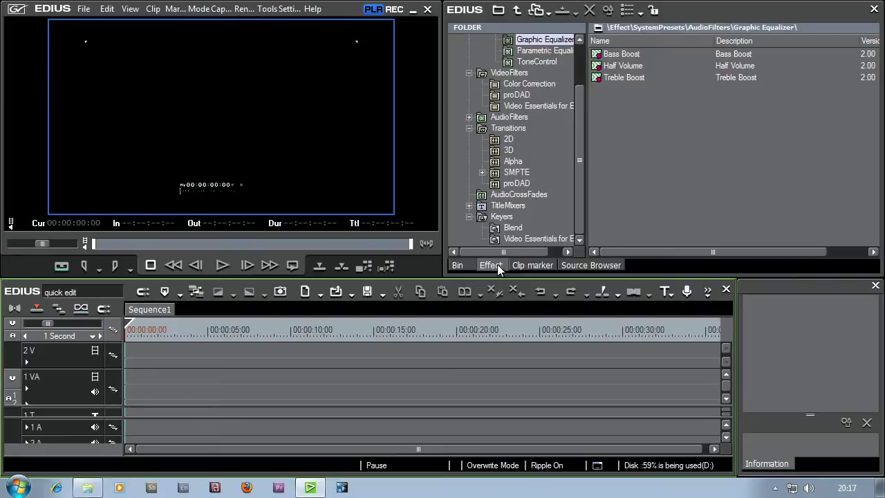
left_click(535, 265)
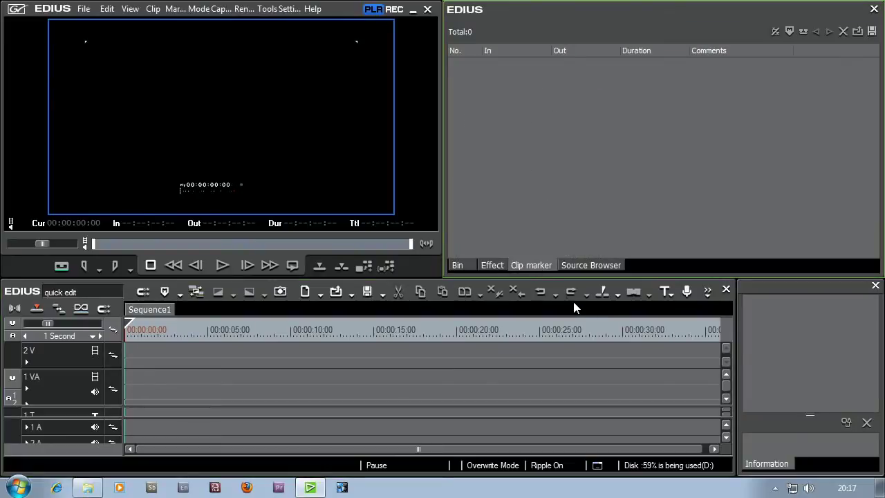
left_click(780, 464)
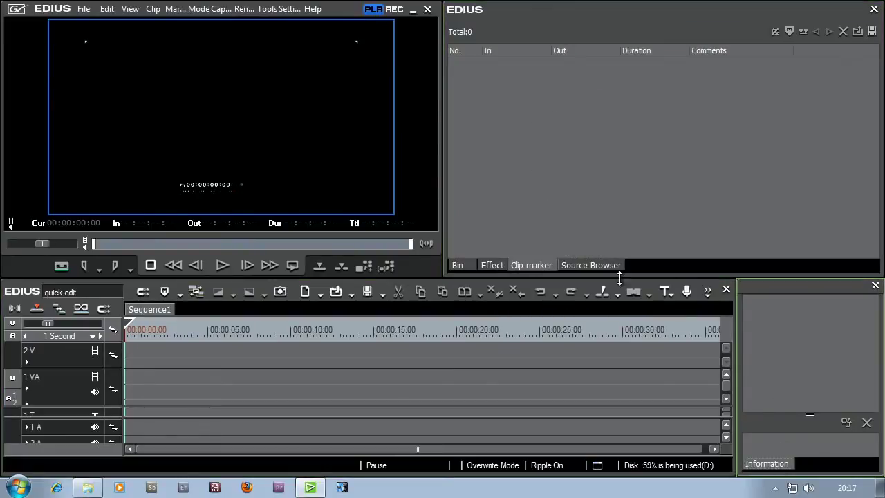
left_click(591, 264)
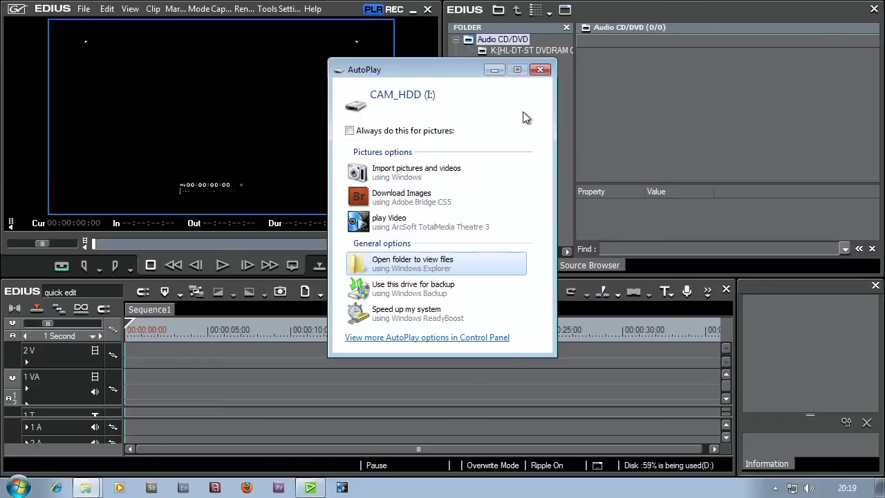
Dismiss the CAM_HDD AutoPlay prompt and list the 210 clips in the I: drive's AVCHD folder.
left_click(542, 70)
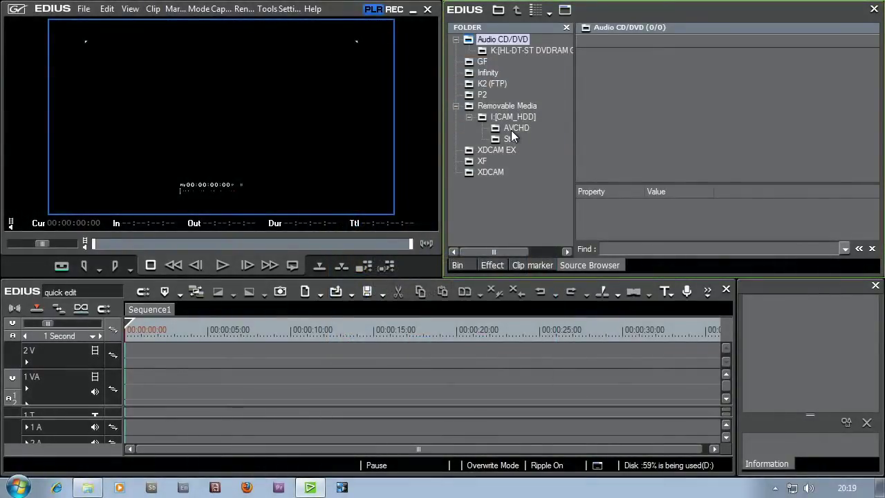
left_click(511, 130)
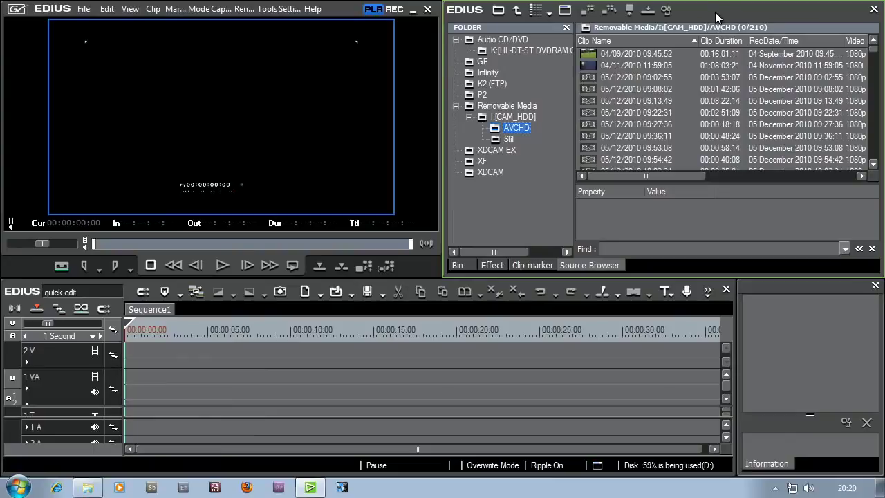
left_click_drag(716, 12, 716, 19)
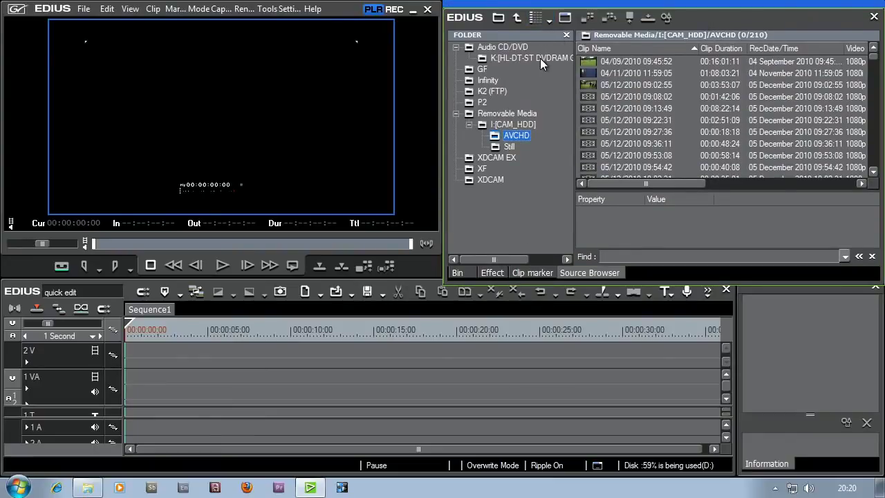
left_click(535, 18)
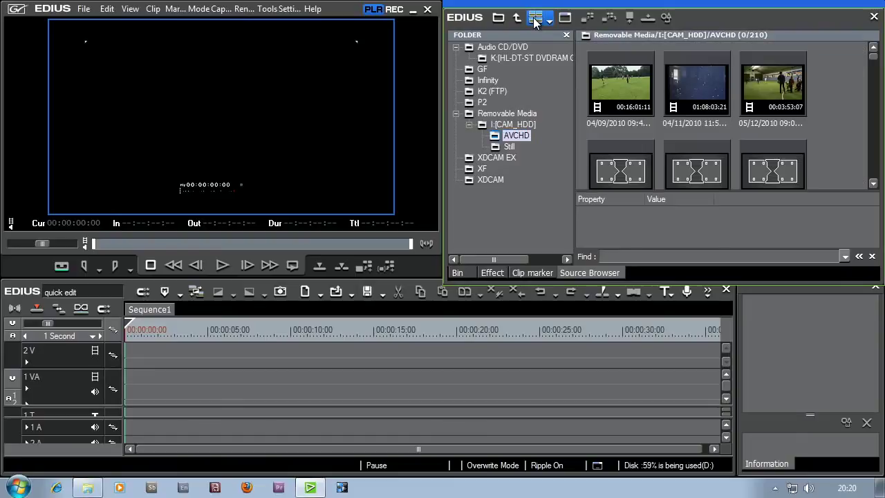
left_click(535, 18)
left_click(535, 19)
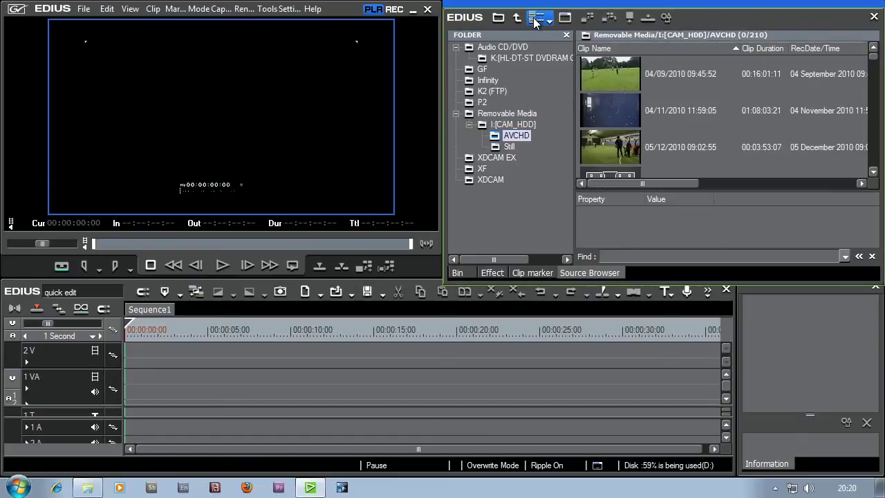
left_click(535, 18)
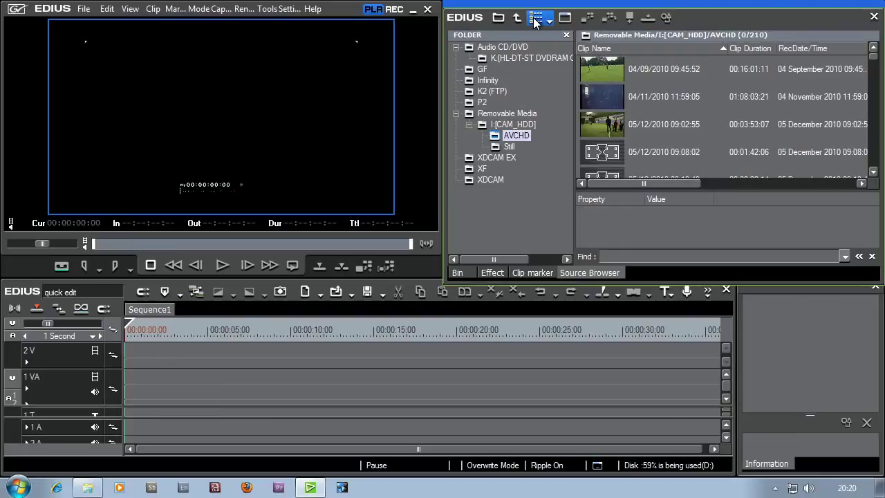
left_click(535, 19)
left_click(535, 19)
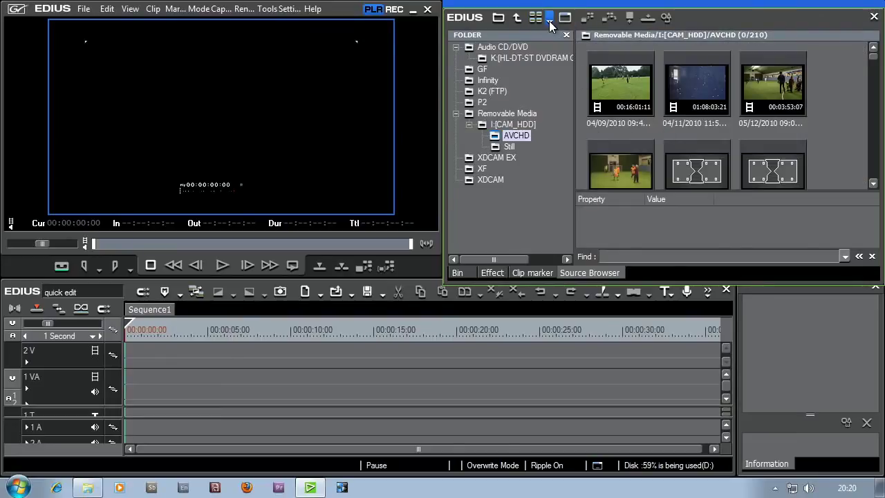
left_click(536, 19)
left_click(536, 20)
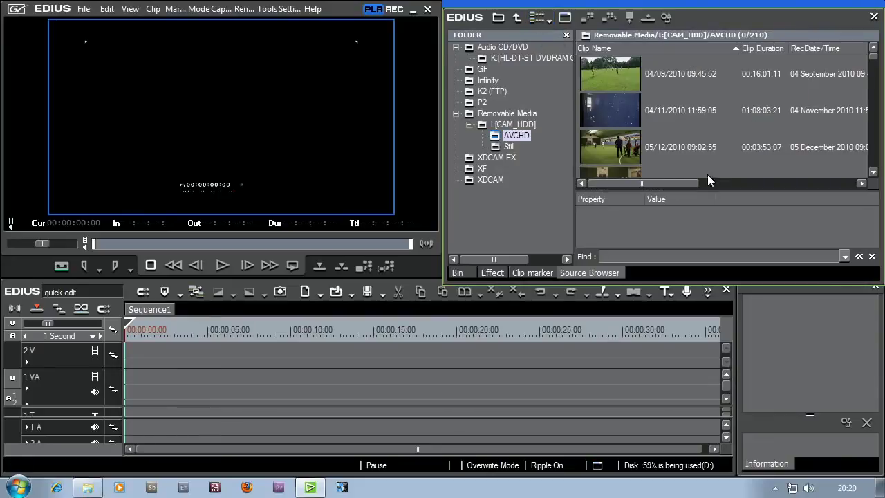
mouse_move(707, 181)
left_mouse_down()
mouse_move(846, 183)
mouse_move(701, 184)
left_mouse_up()
left_click(537, 19)
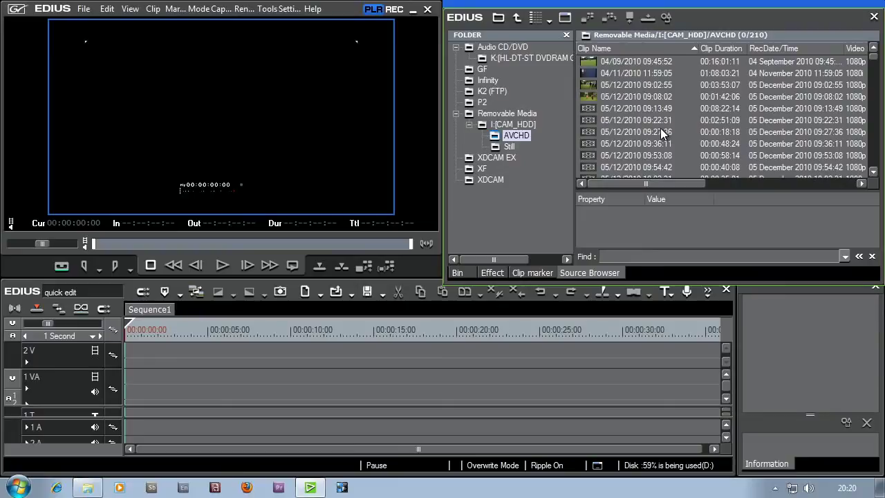
left_click_drag(677, 183, 724, 187)
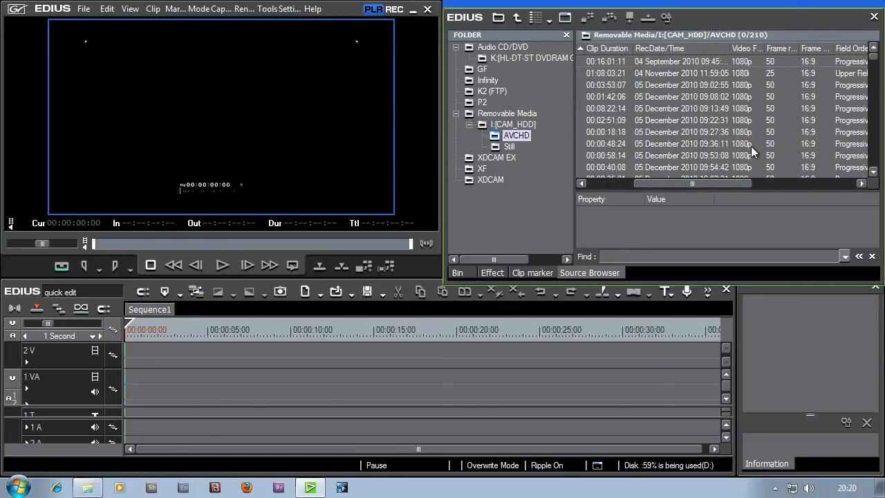
left_click_drag(733, 184, 808, 189)
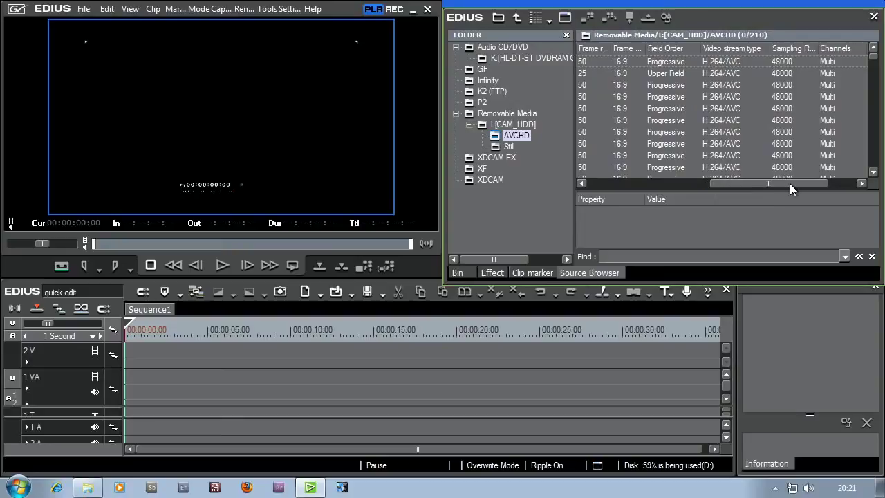
Sort the clips by RecDate/Time and preview the 30/06/2010 16:01:20 clip.
left_click_drag(790, 183, 663, 182)
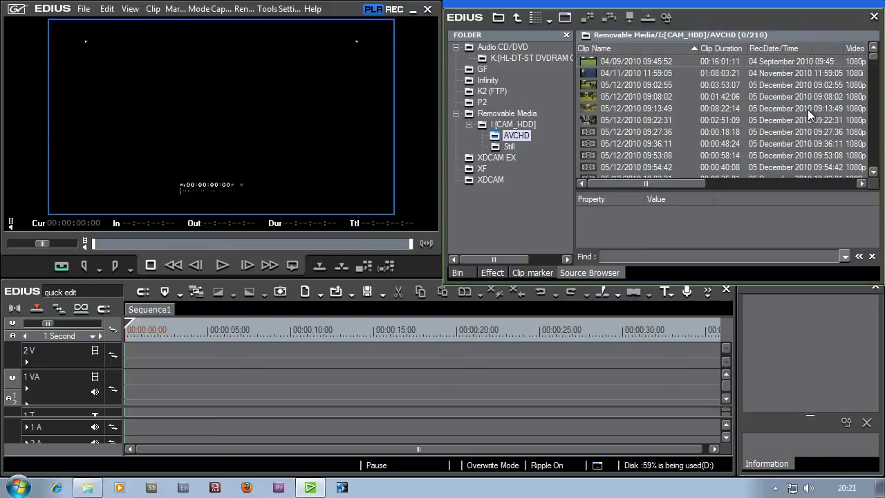
left_click(873, 62)
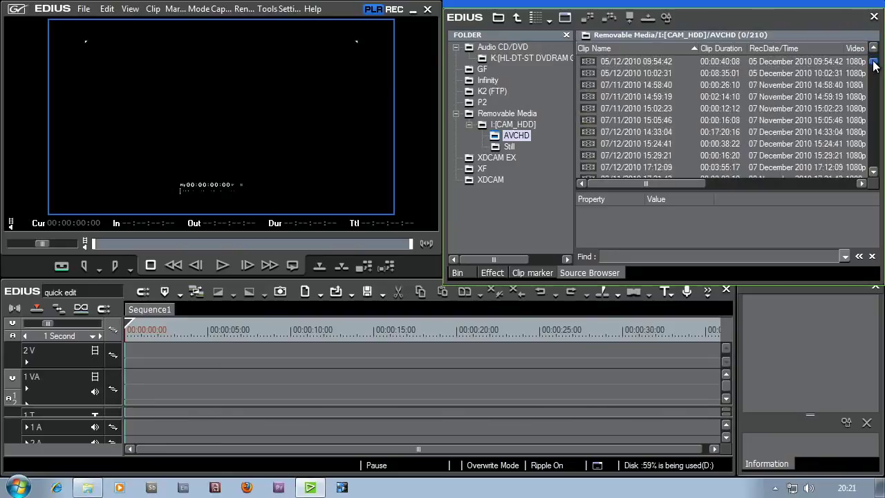
left_click_drag(873, 62, 871, 87)
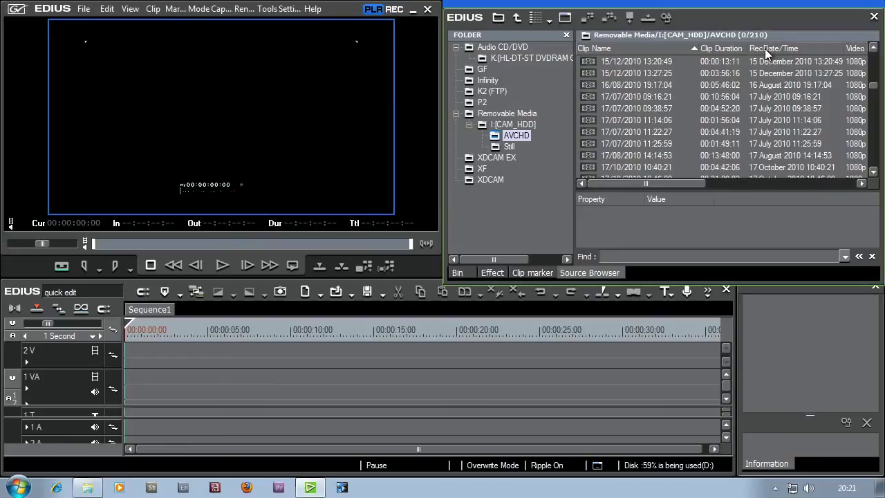
left_click(800, 48)
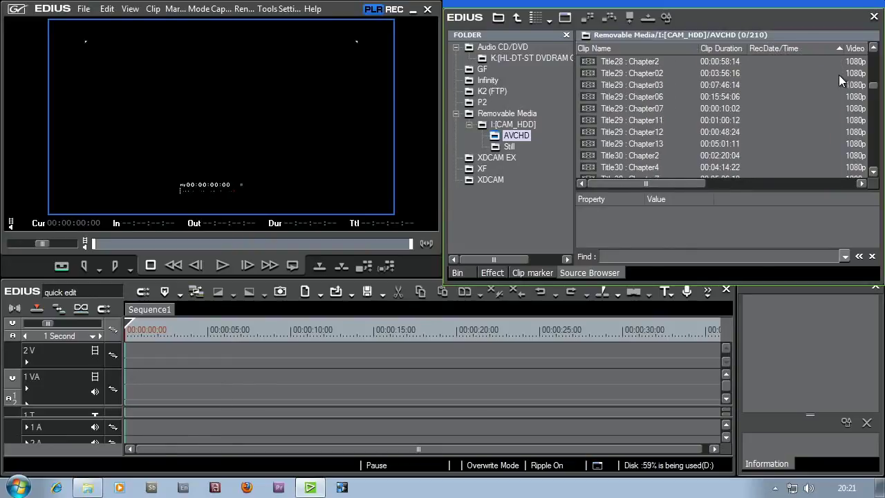
left_click_drag(871, 86, 870, 115)
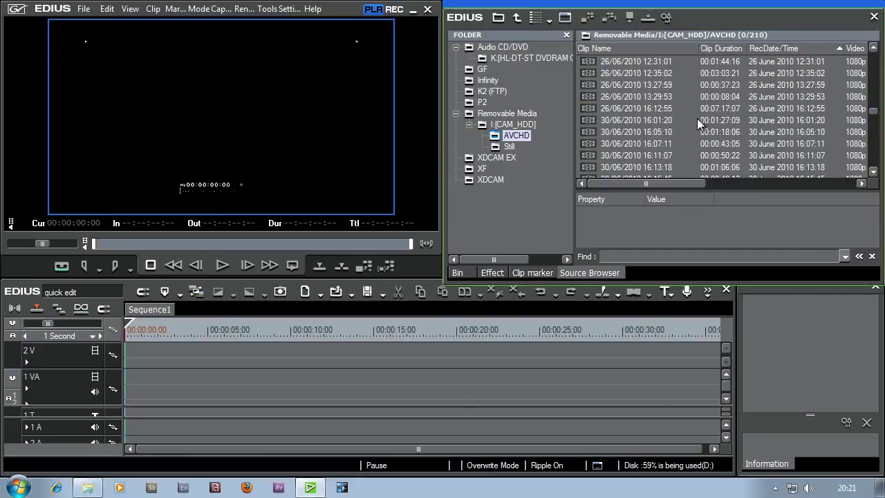
left_click(612, 121)
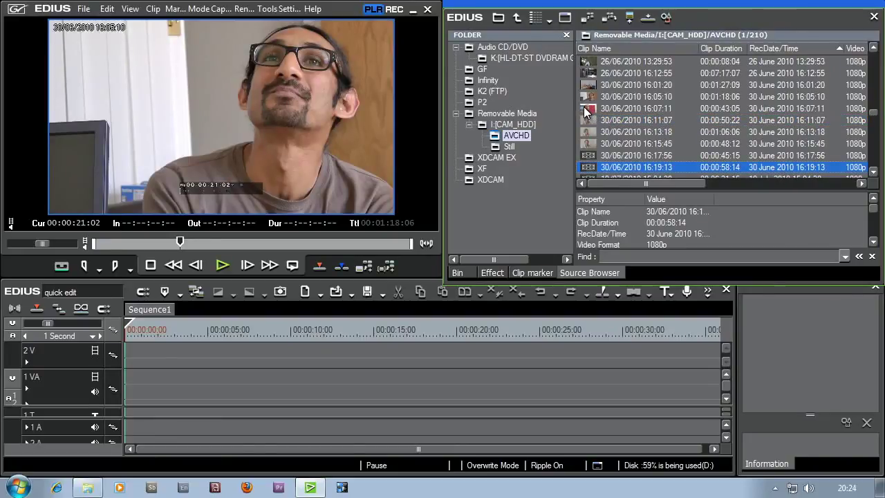
Select the eight 30/06/2010 clips, 16:01:20 through 16:19:13, and choose Add and Transfer to Bin.
left_click(583, 109)
left_click(223, 263)
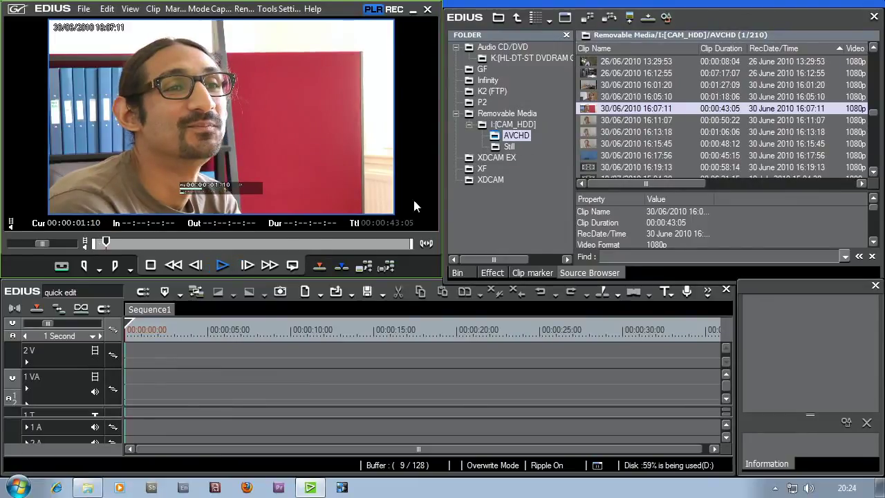
left_click(634, 81)
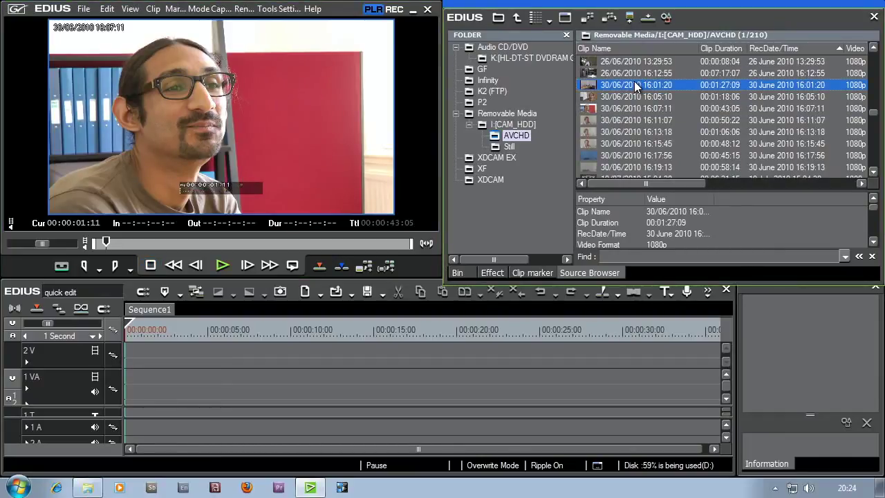
left_click(587, 168, "shift")
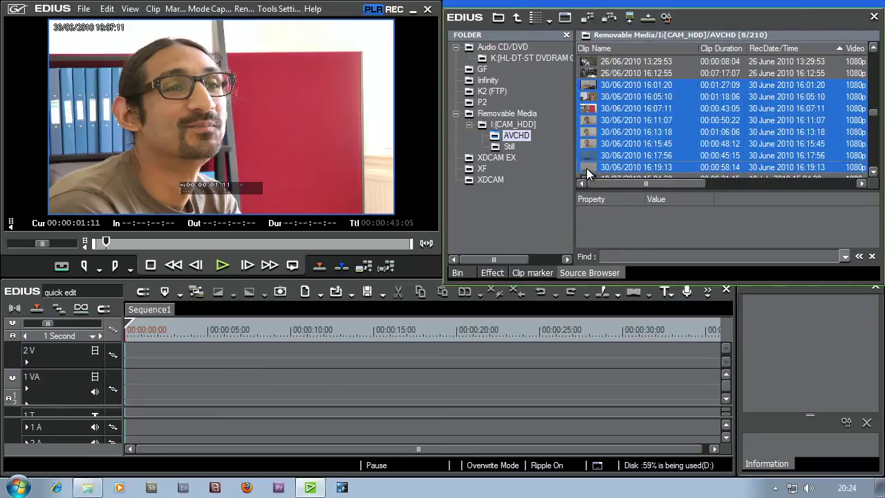
right_click(587, 170)
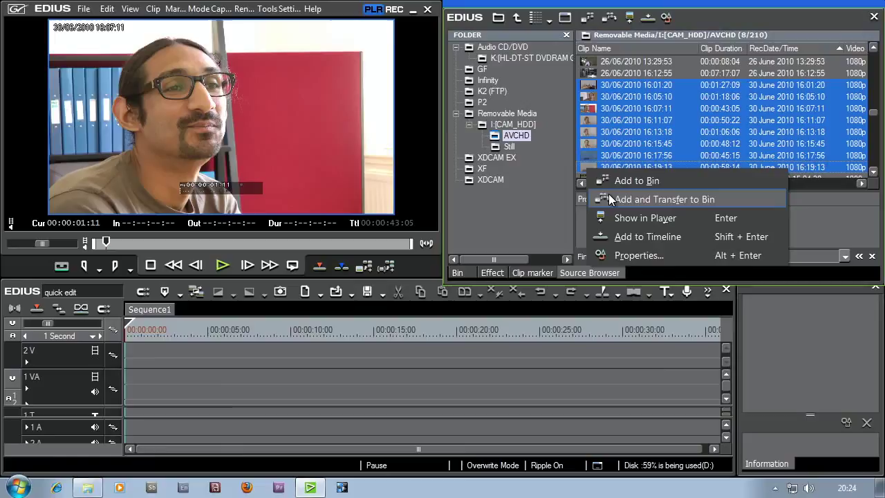
left_click(609, 198)
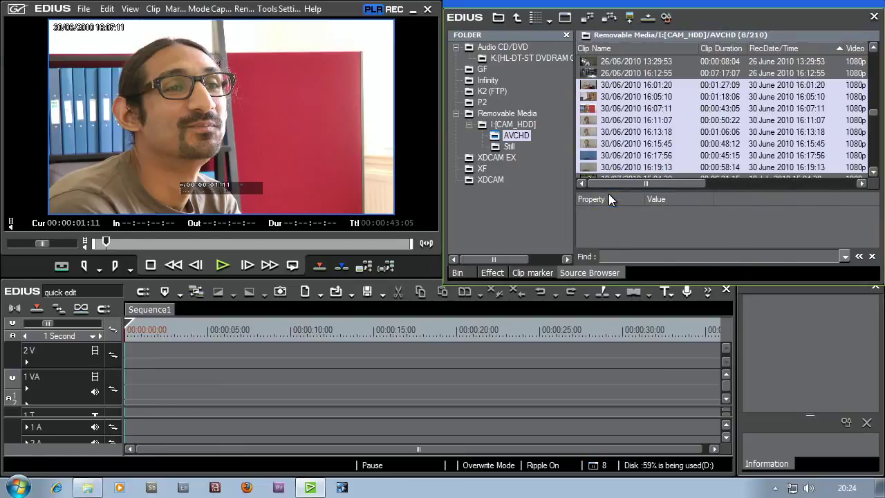
Check the transferred clips in the Bin, return to the Source Browser, then open Computer in Explorer.
left_click(459, 272)
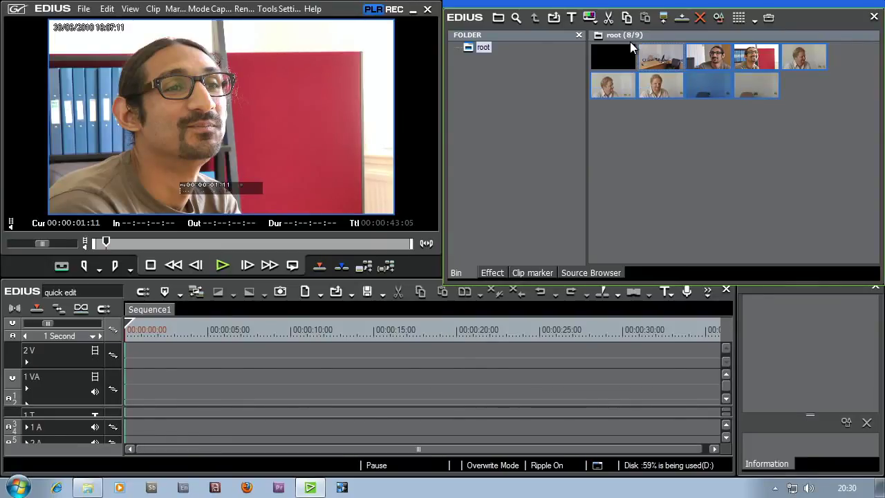
mouse_move(632, 85)
left_click(613, 274)
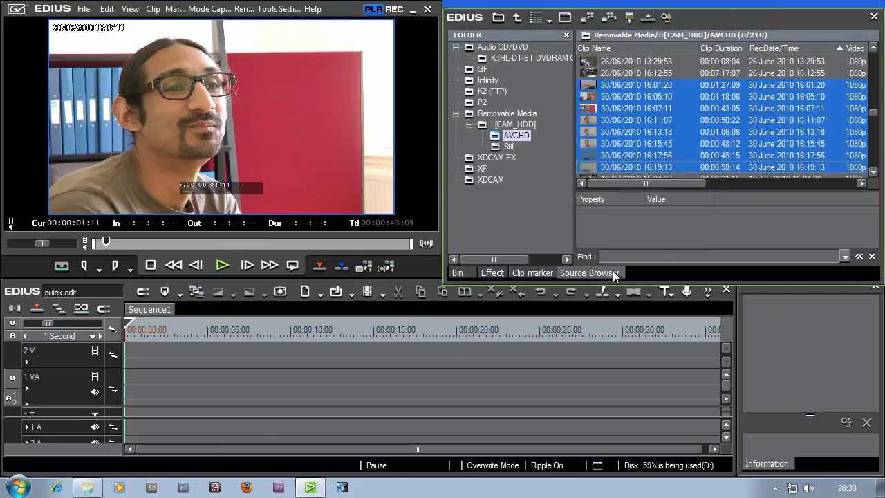
right_click(591, 174)
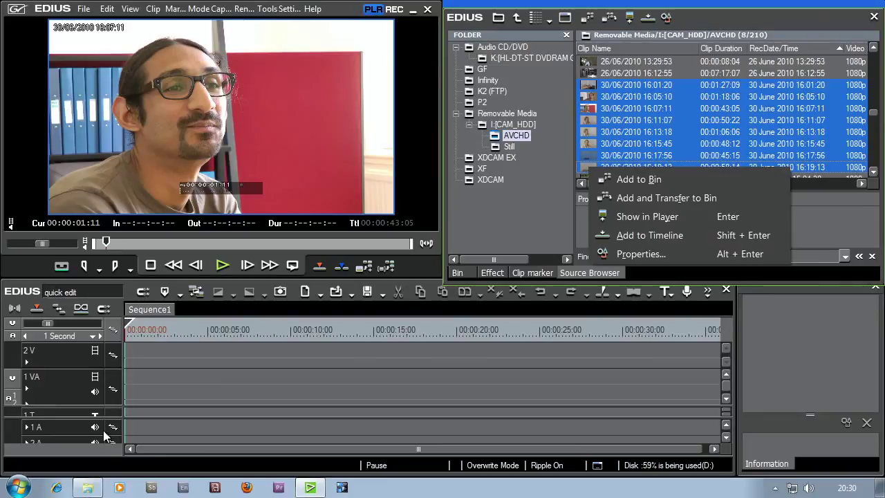
left_click(88, 487)
Verify the copied AVCHD clip files in D:\edius\quick edit\Transferred, then minimize Explorer.
double_click(431, 178)
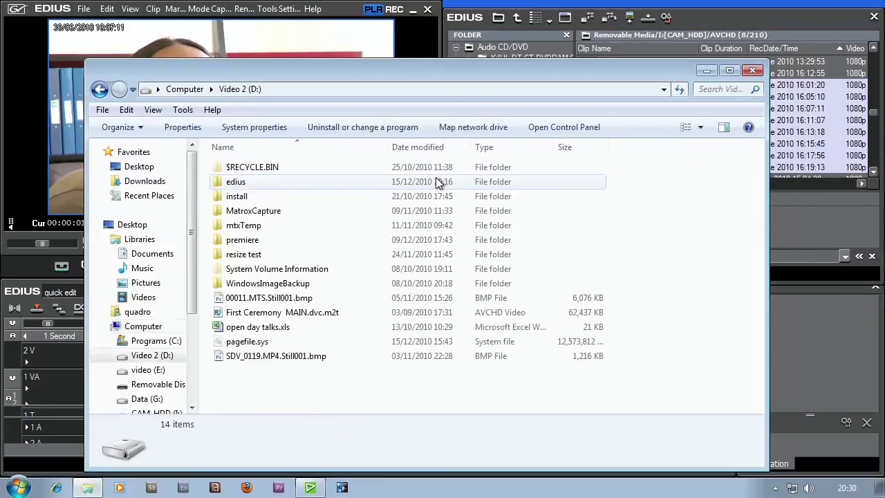
double_click(231, 187)
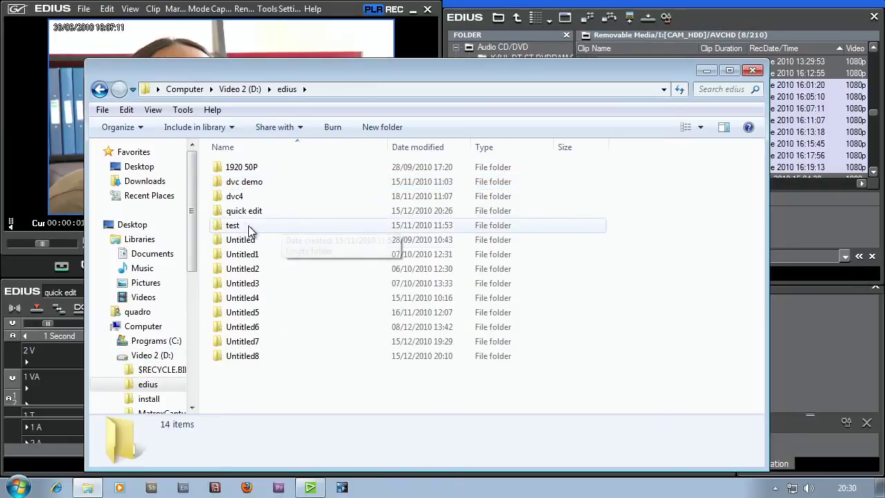
double_click(244, 211)
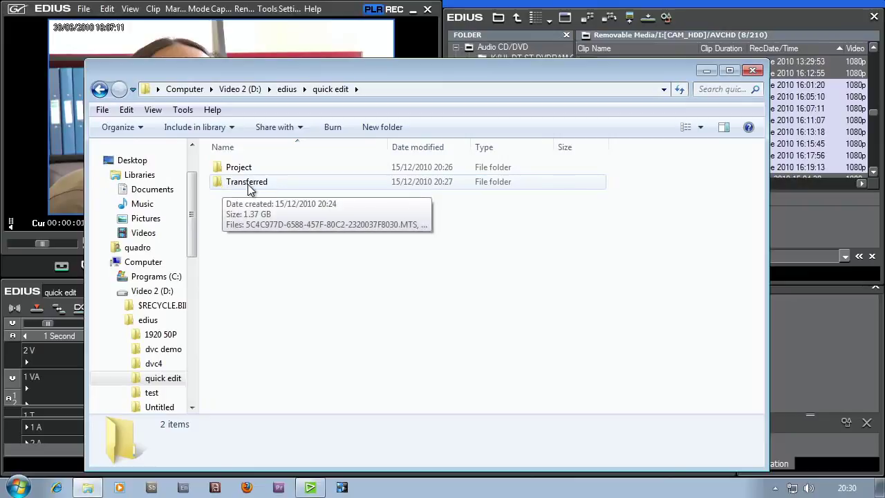
left_click(247, 183)
double_click(250, 183)
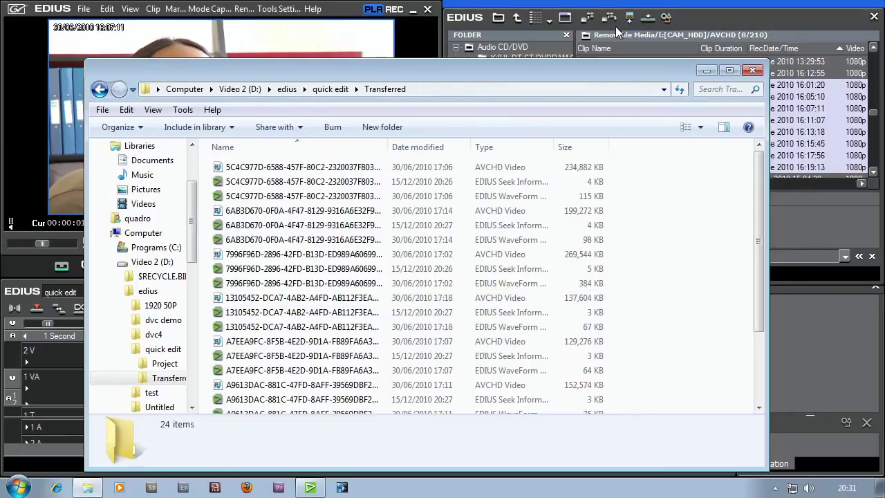
left_click(713, 72)
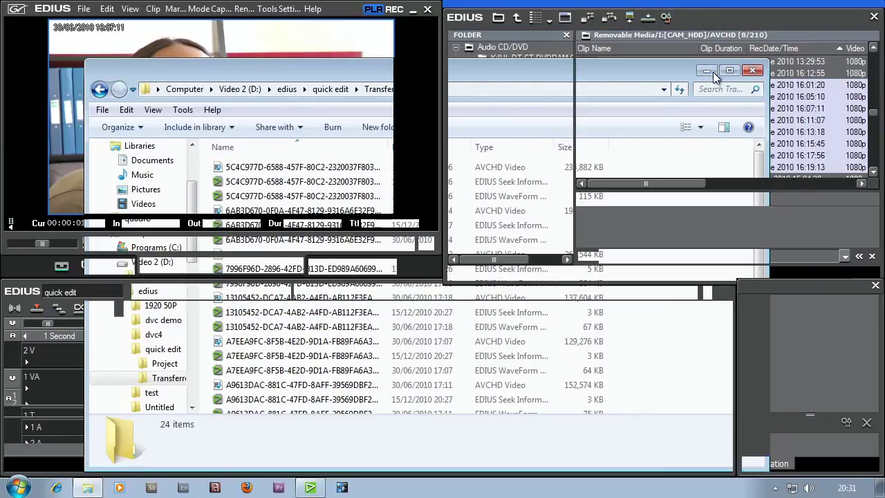
right_click(619, 134)
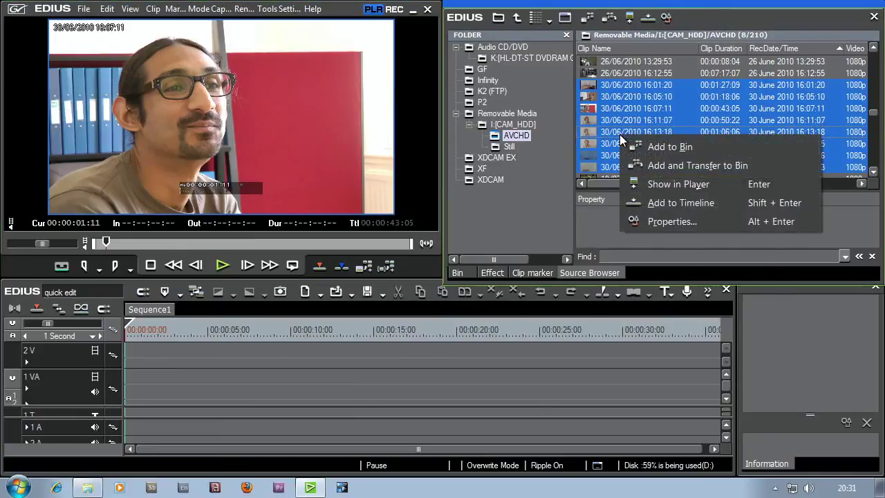
Eject the CAM_HDD (I:) camera drive from Computer, then bring EDIUS back up.
left_click(413, 11)
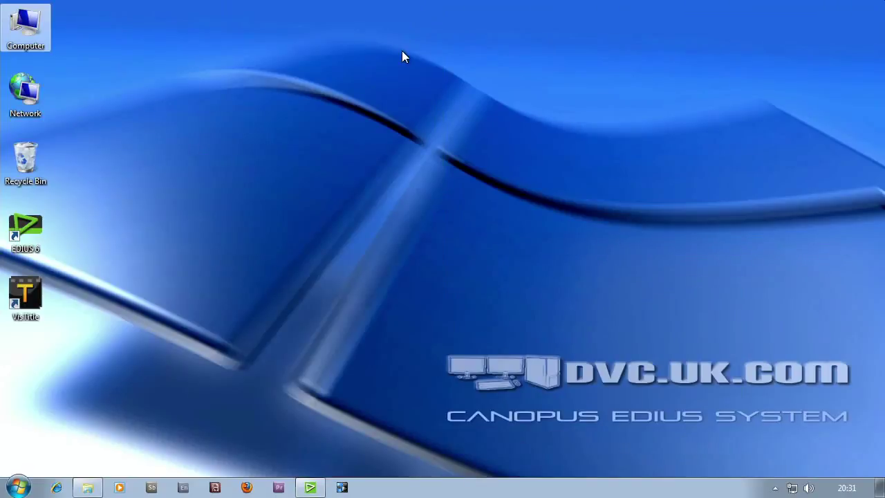
double_click(28, 31)
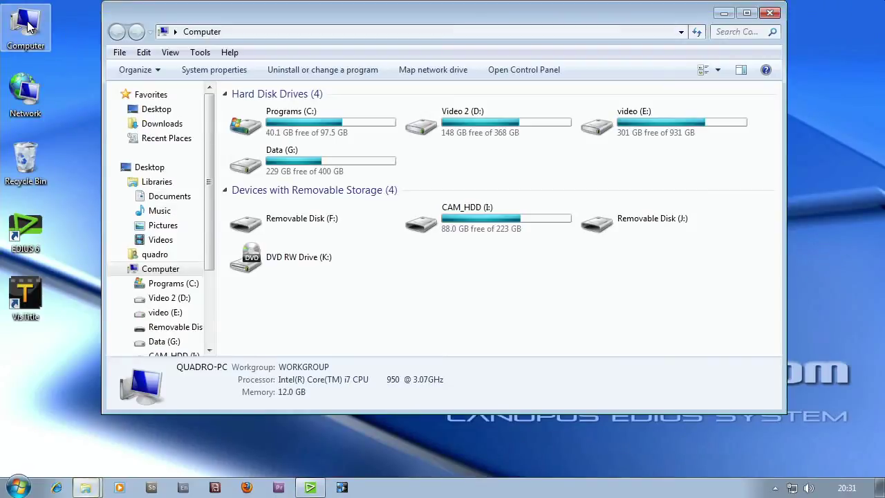
right_click(451, 210)
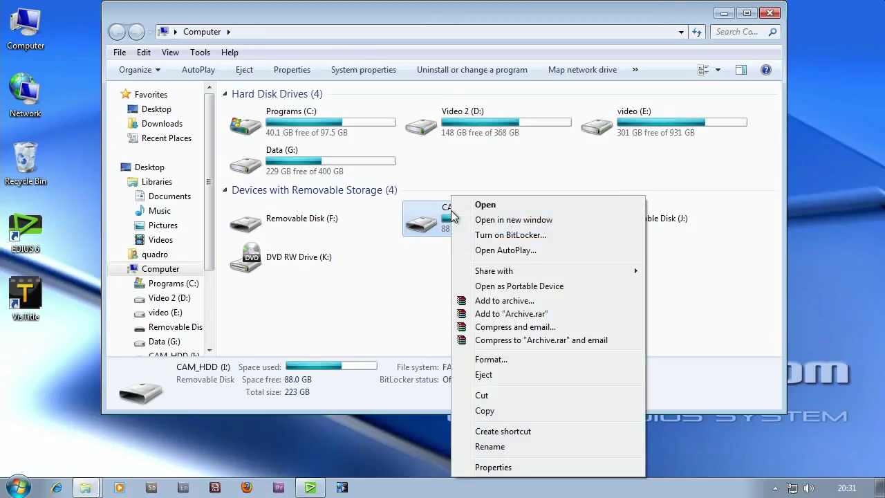
left_click(510, 373)
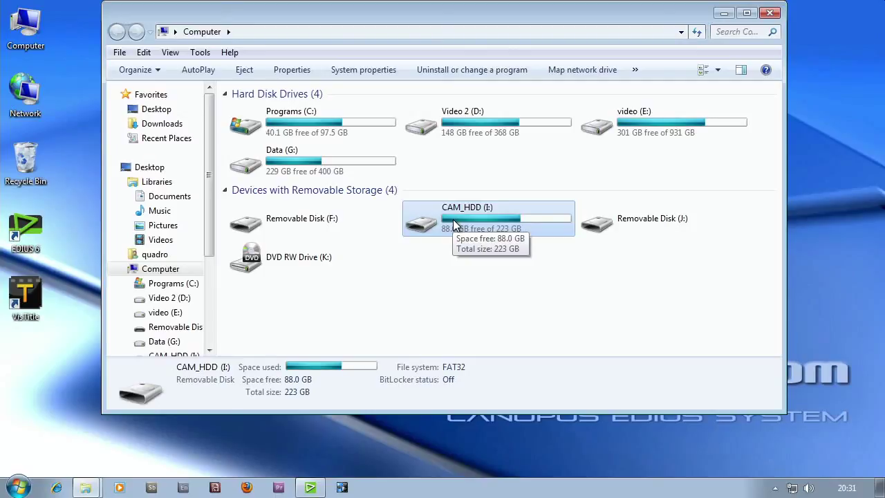
right_click(467, 220)
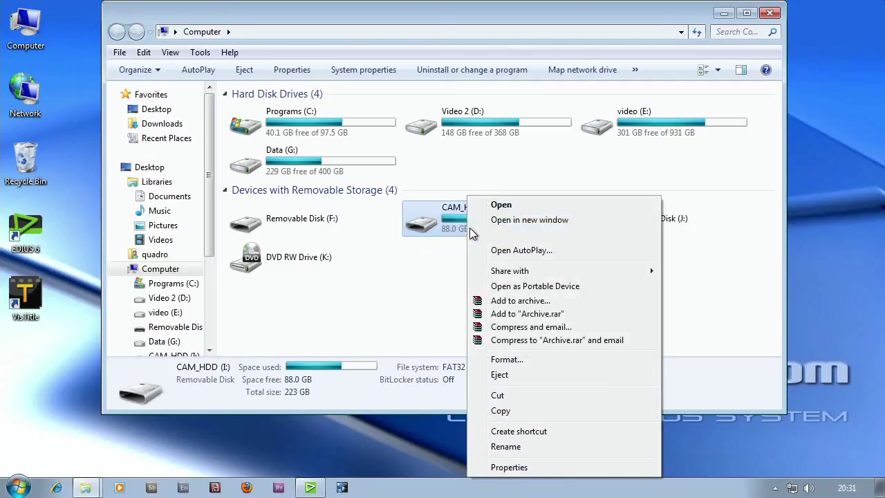
left_click(507, 378)
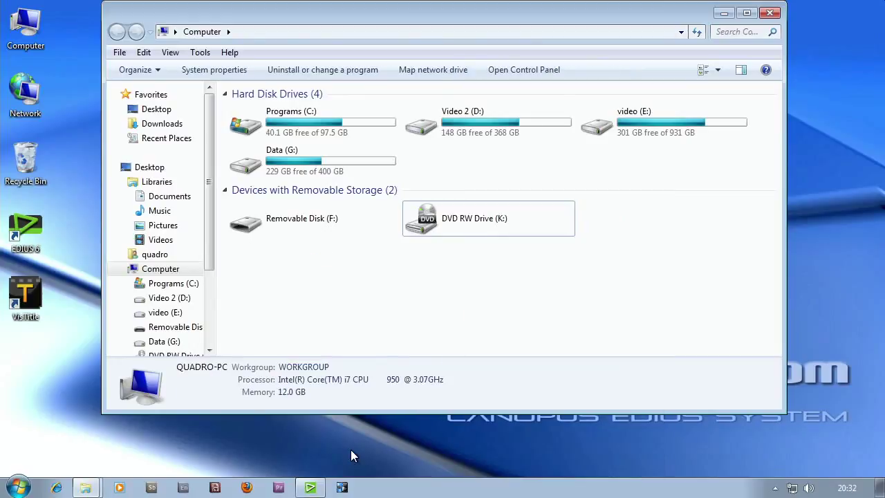
left_click(311, 487)
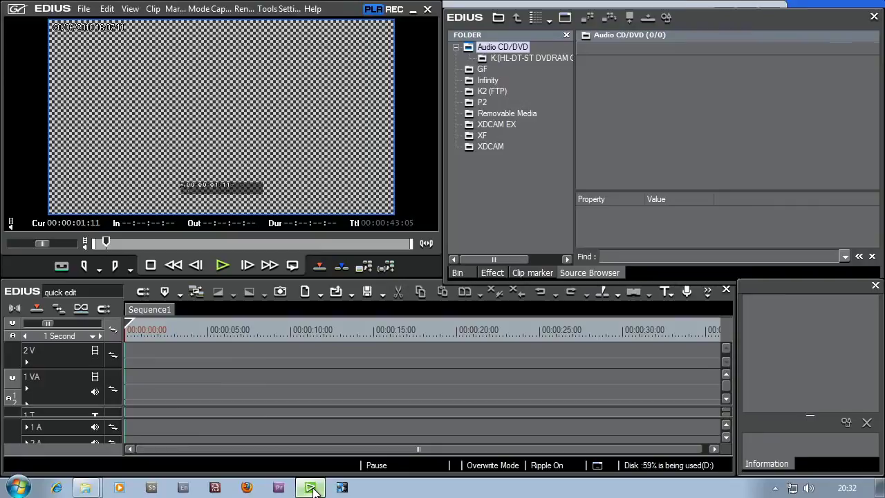
Show the Bin's root folder with its nine clips, including the 30 June camera footage.
left_click(454, 273)
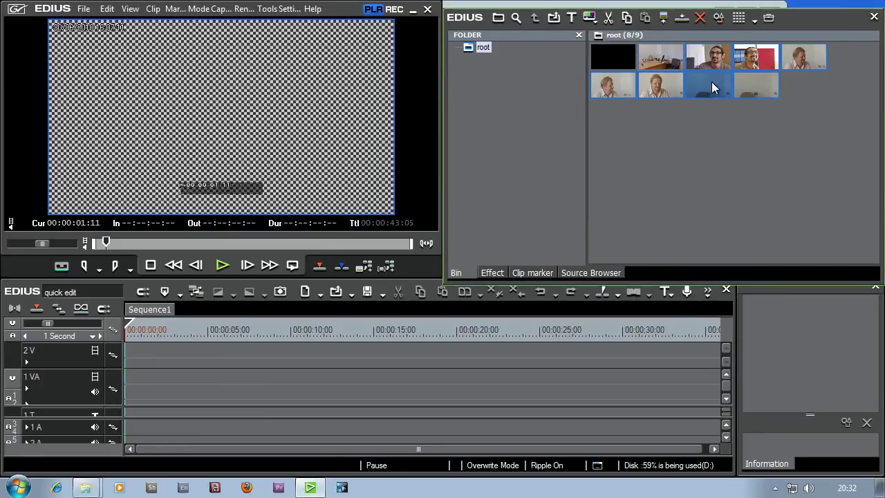
mouse_move(743, 84)
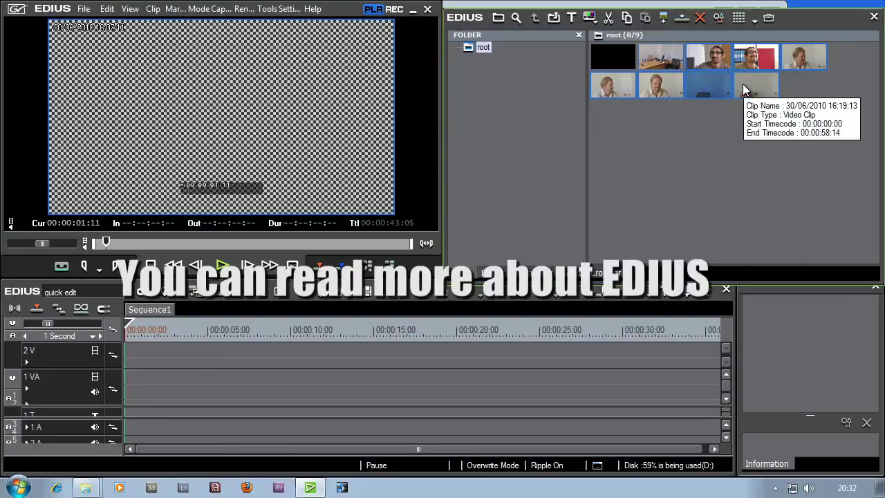